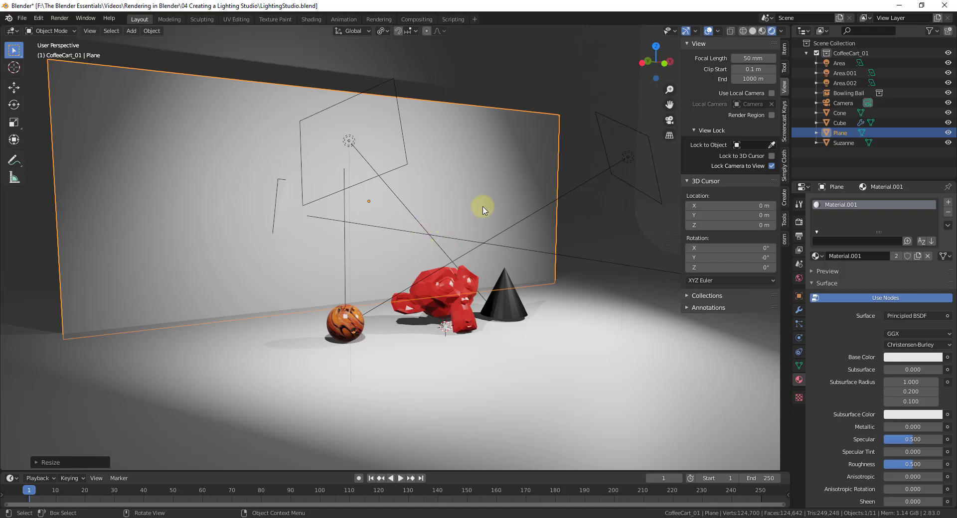
Step: Orbit around the studio scene and select the backdrop plane
{"action": "middle_click_drag", "start_coordinate": [483, 208], "coordinate": [435, 220]}
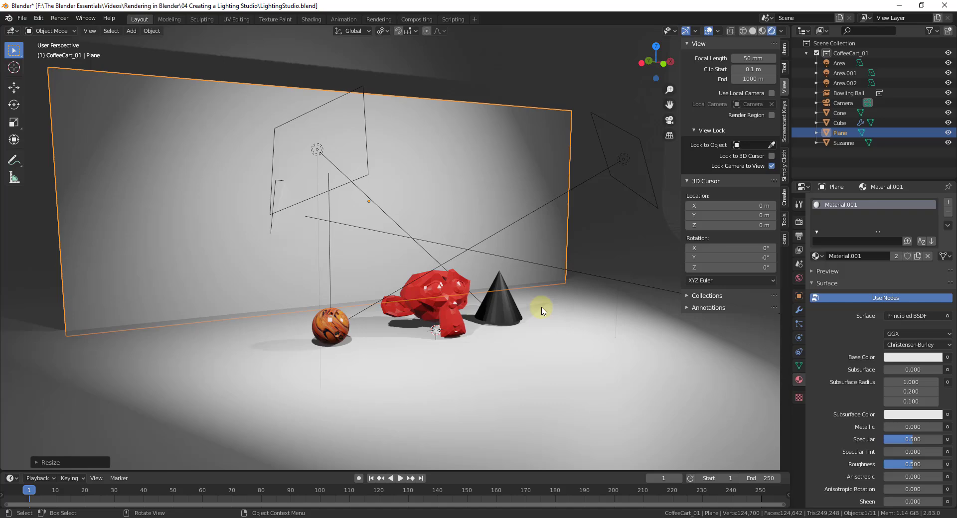
{"action": "scroll", "coordinate": [487, 331], "scroll_direction": "up", "scroll_amount": 3}
{"action": "scroll", "coordinate": [483, 333], "scroll_direction": "down", "scroll_amount": 3}
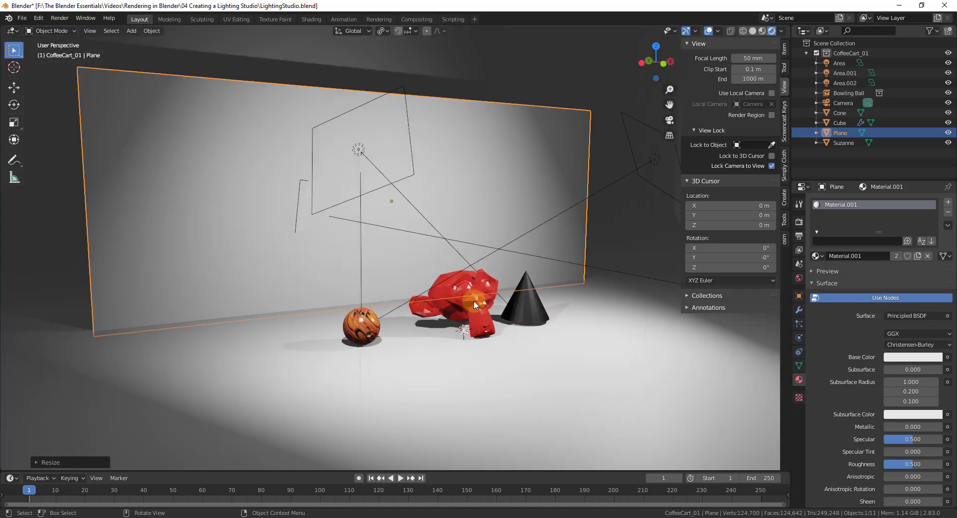
{"action": "left_click", "coordinate": [359, 334]}
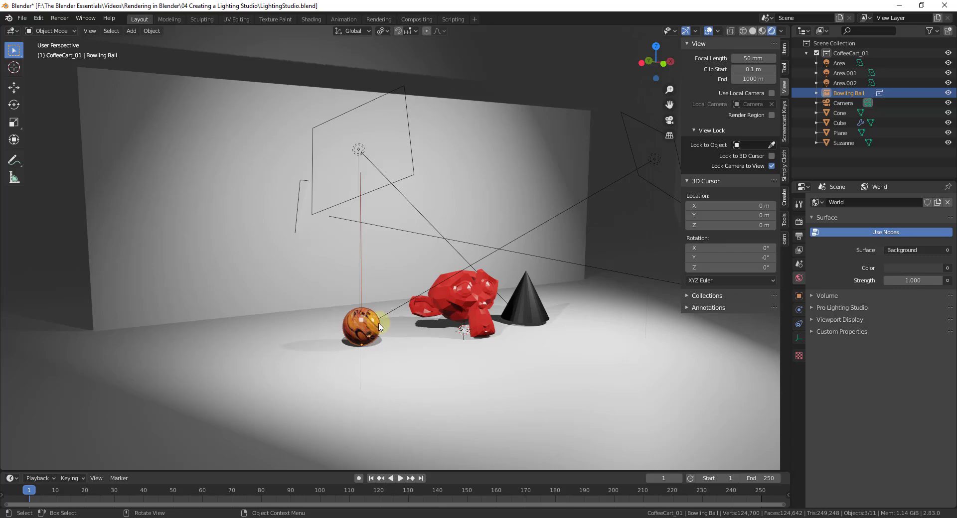
{"action": "left_click", "coordinate": [427, 239]}
{"action": "left_click", "coordinate": [427, 240]}
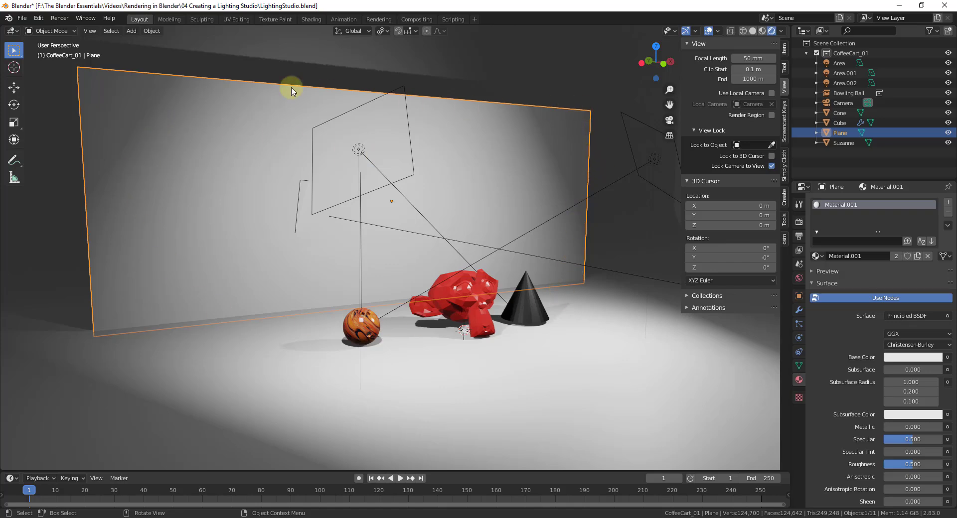
Step: Nudge the backdrop plane to a slightly shifted position, viewing it edge-on, then return to the front view
{"action": "middle_click_drag", "start_coordinate": [274, 320], "coordinate": [353, 283]}
{"action": "key", "text": "g"}
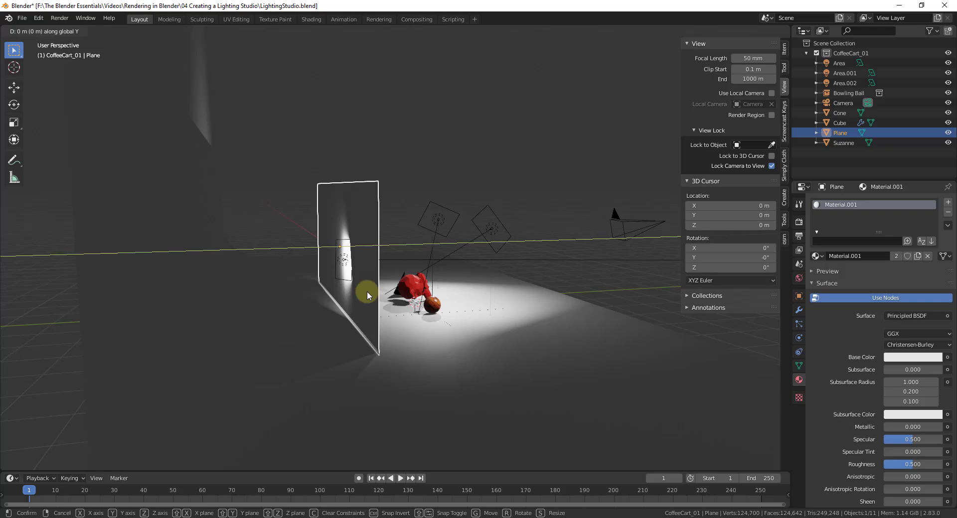
{"action": "left_click", "coordinate": [352, 293]}
{"action": "middle_click_drag", "start_coordinate": [538, 310], "coordinate": [552, 325]}
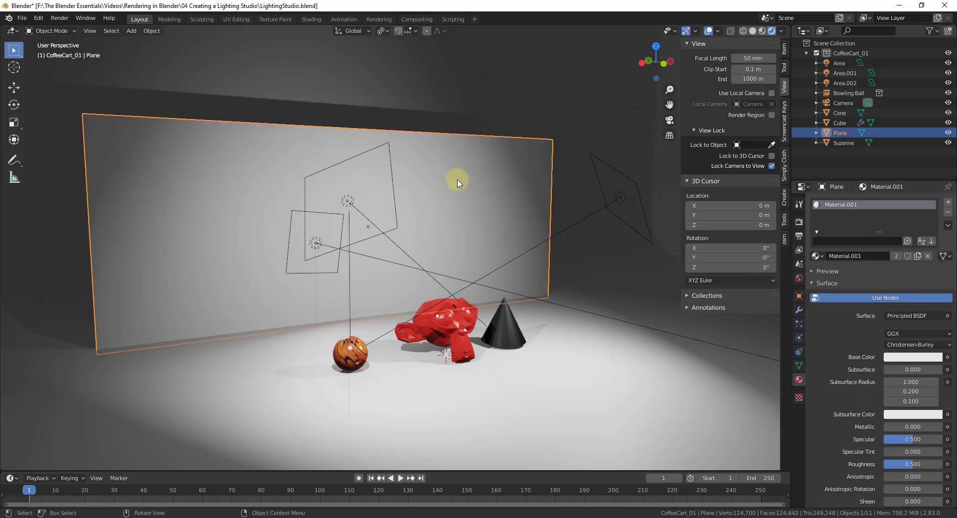
Step: Add a second material slot to the plane and create the new Material.002 in it
{"action": "left_click", "coordinate": [949, 203]}
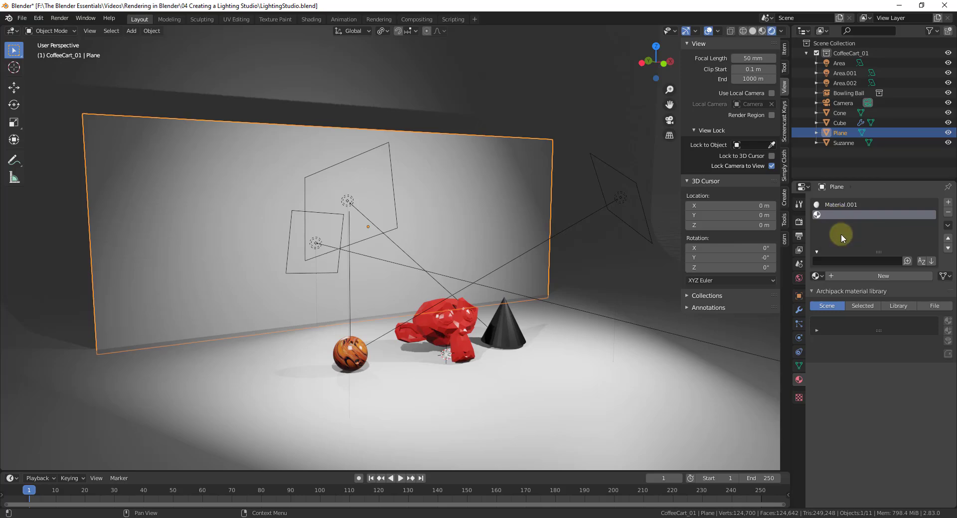
{"action": "left_click", "coordinate": [851, 275]}
{"action": "scroll", "coordinate": [842, 341], "scroll_direction": "down", "scroll_amount": 1}
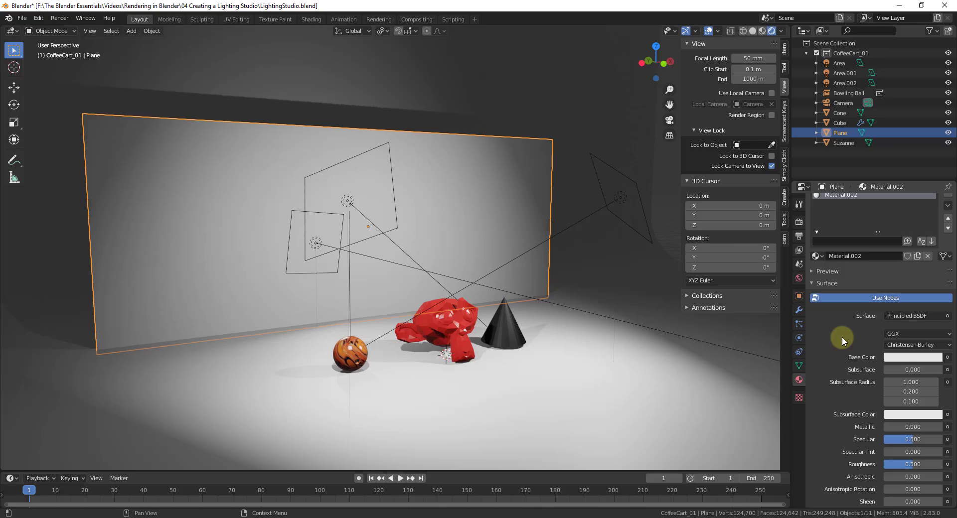
{"action": "scroll", "coordinate": [842, 337], "scroll_direction": "up", "scroll_amount": 1}
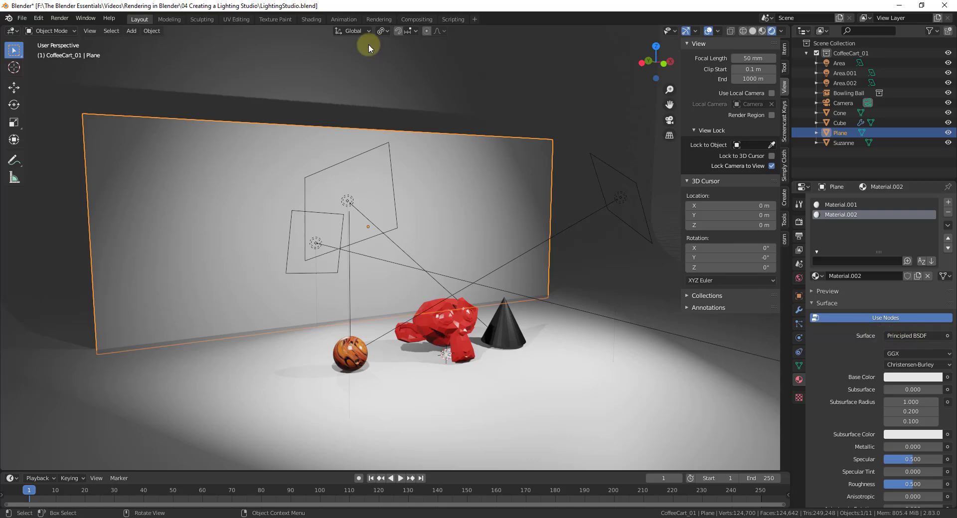
{"action": "left_click", "coordinate": [310, 19]}
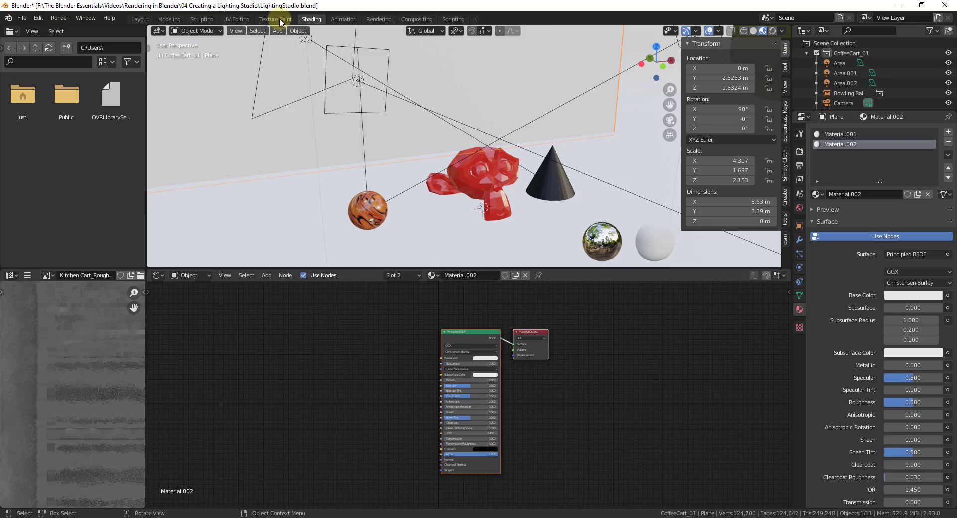
{"action": "left_click", "coordinate": [139, 19]}
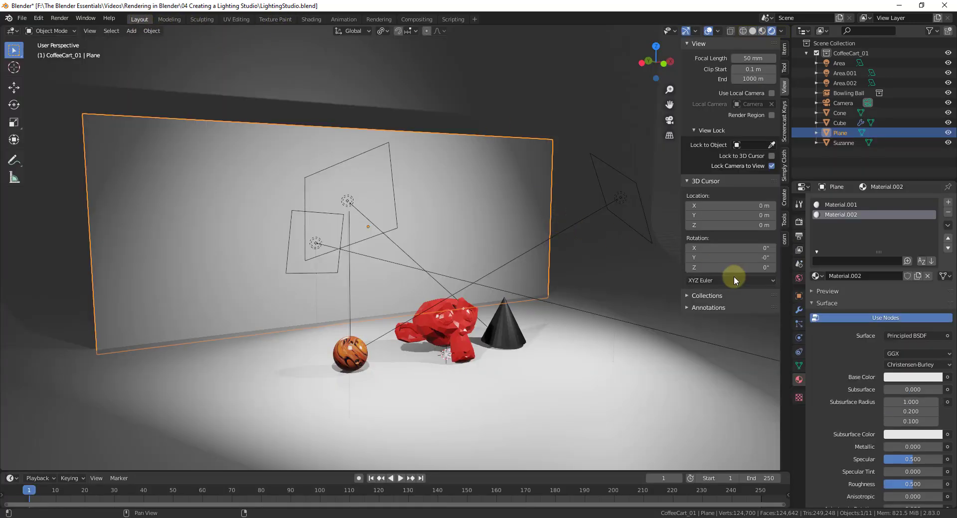
Step: Make Material.002 a Glossy BSDF surface and assign it to the plane's face in Edit Mode
{"action": "left_click", "coordinate": [927, 336]}
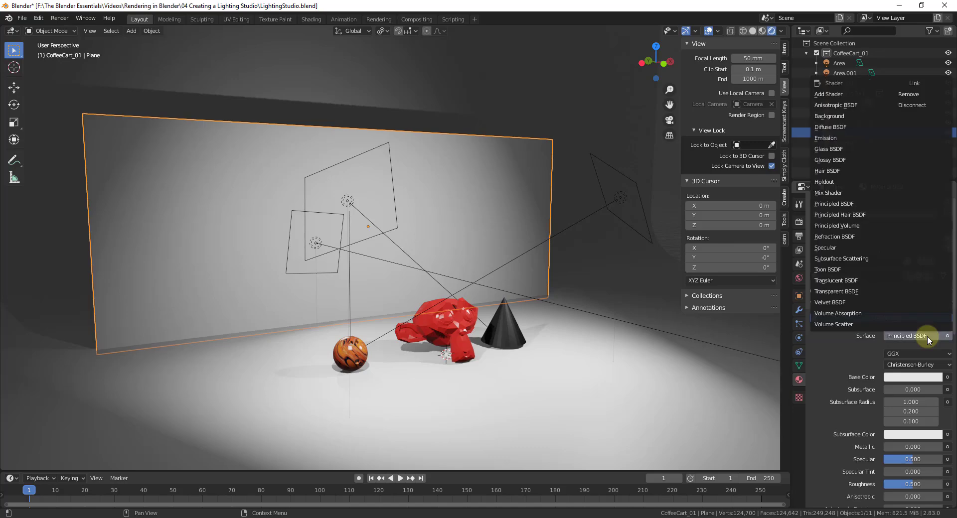
{"action": "left_click", "coordinate": [832, 160]}
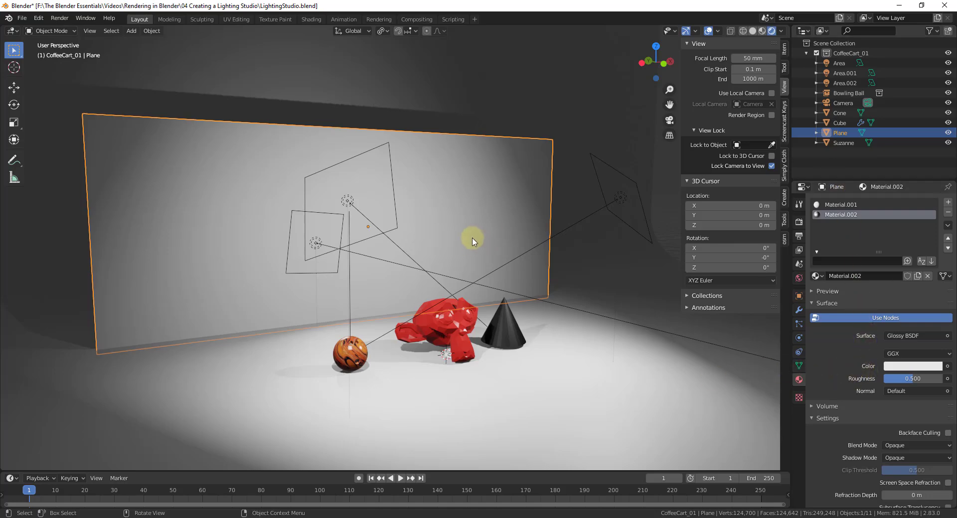
{"action": "key", "text": "Tab"}
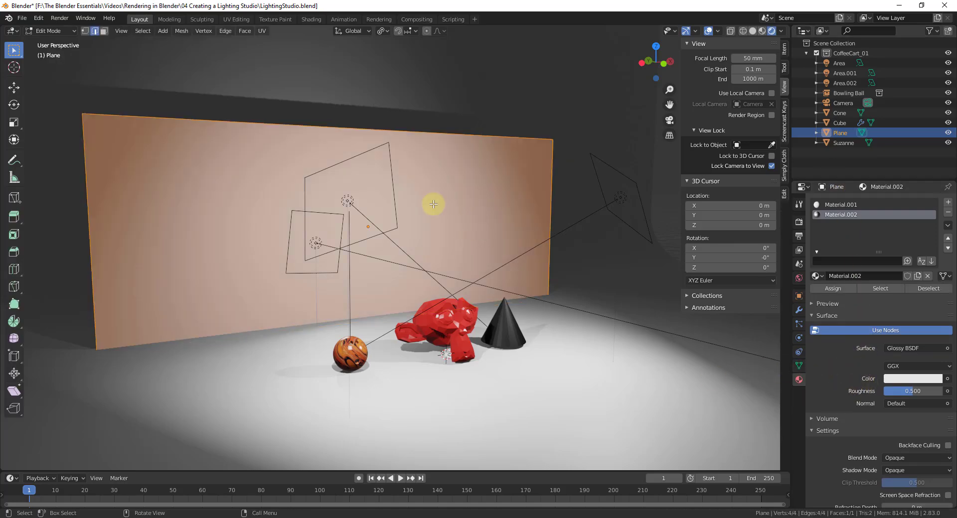
{"action": "left_click", "coordinate": [826, 290]}
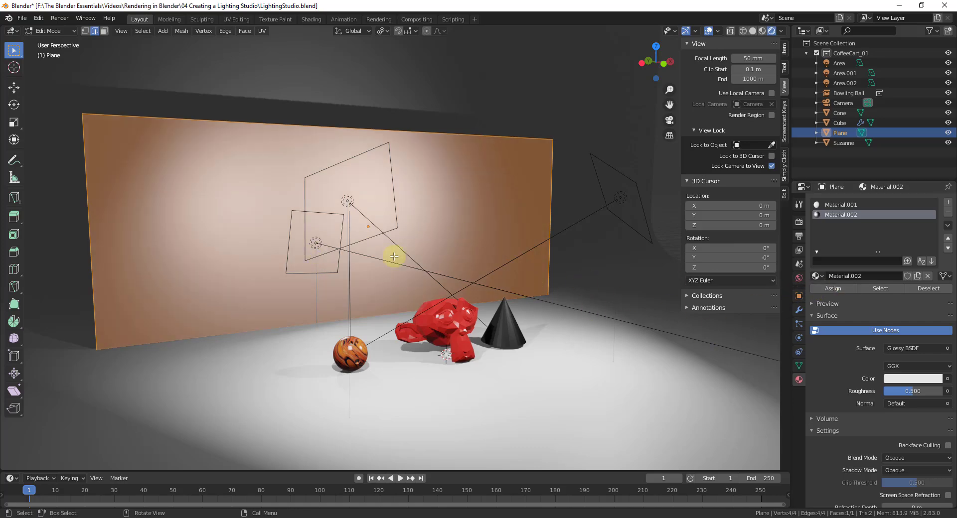
Step: Switch the render engine from Eevee to Cycles, deselect the face, and return to the plane's material settings
{"action": "left_click", "coordinate": [799, 224]}
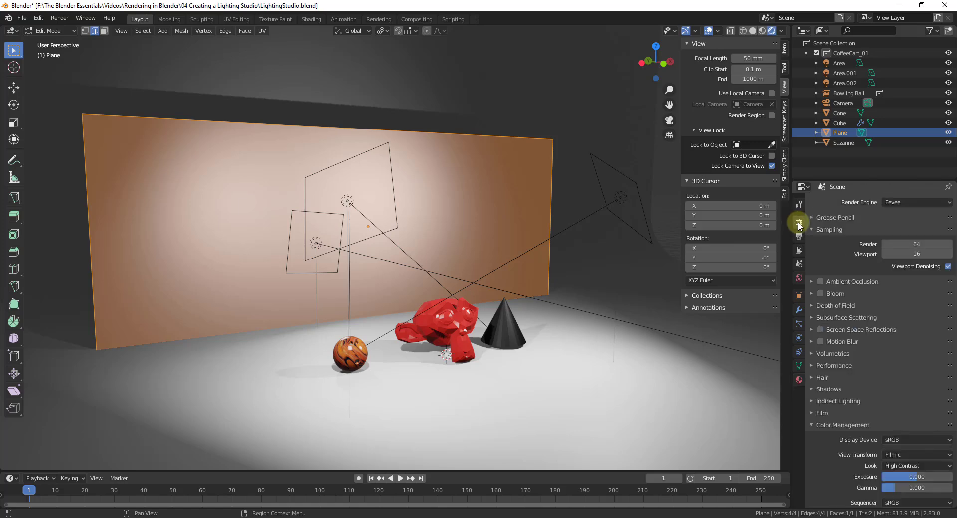
{"action": "left_click", "coordinate": [904, 201]}
{"action": "left_click", "coordinate": [905, 235]}
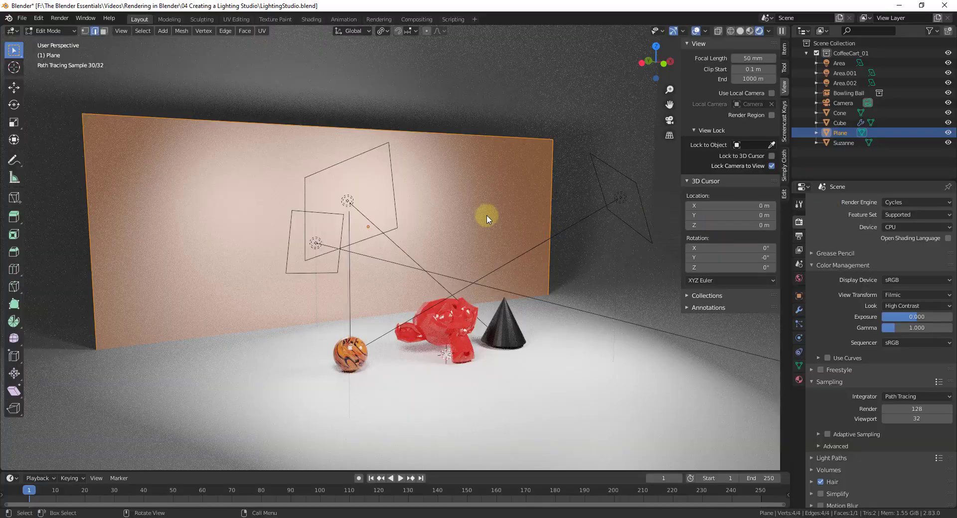
{"action": "key", "text": "alt+a"}
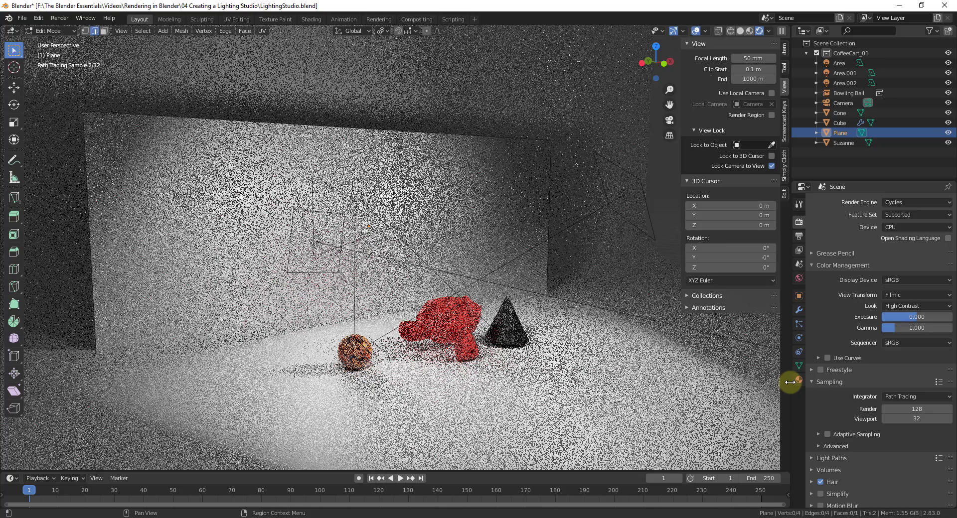
{"action": "left_click", "coordinate": [800, 380]}
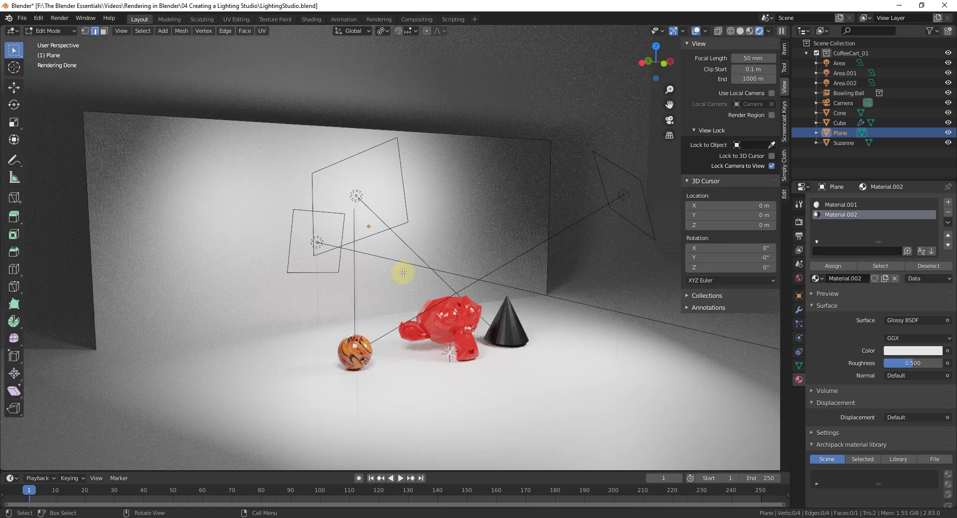
Step: Set the Glossy BSDF roughness to 0 and zoom in to inspect the mirror reflections
{"action": "middle_click_drag", "start_coordinate": [507, 229], "coordinate": [553, 209]}
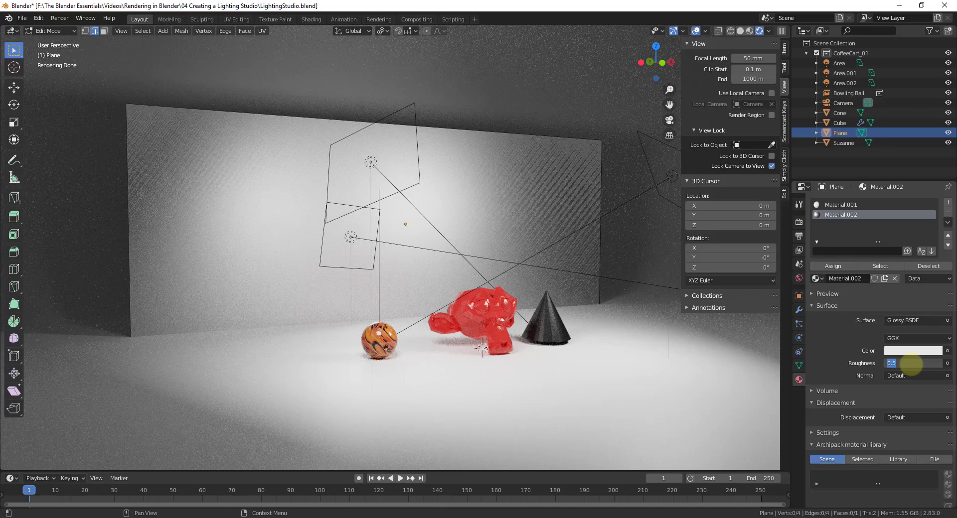
{"action": "key", "text": "Return"}
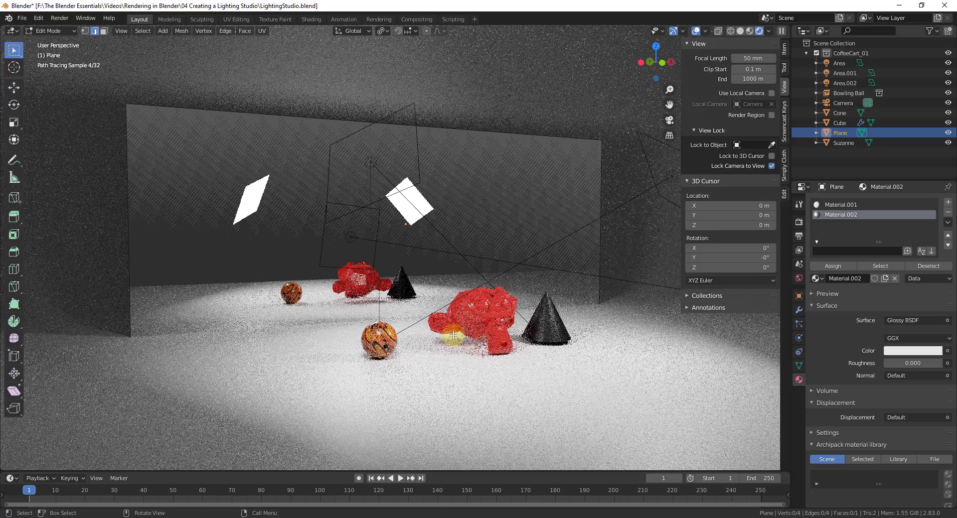
{"action": "scroll", "coordinate": [468, 344], "scroll_direction": "up", "scroll_amount": 2}
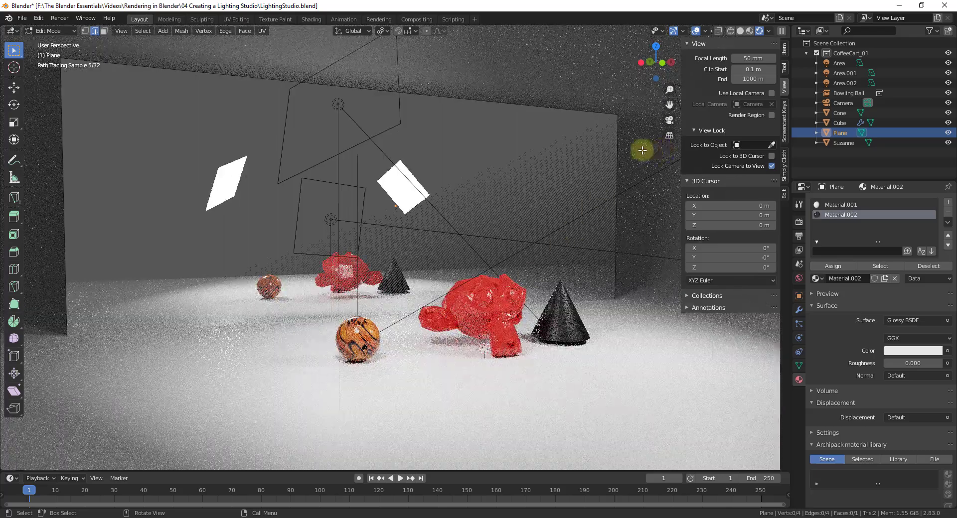
{"action": "scroll", "coordinate": [368, 279], "scroll_direction": "up", "scroll_amount": 4}
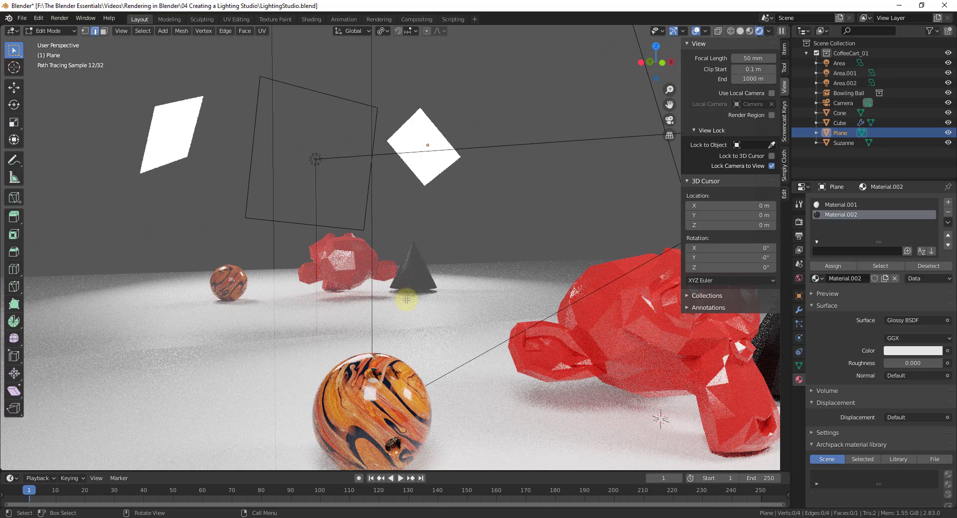
{"action": "scroll", "coordinate": [598, 314], "scroll_direction": "down", "scroll_amount": 6}
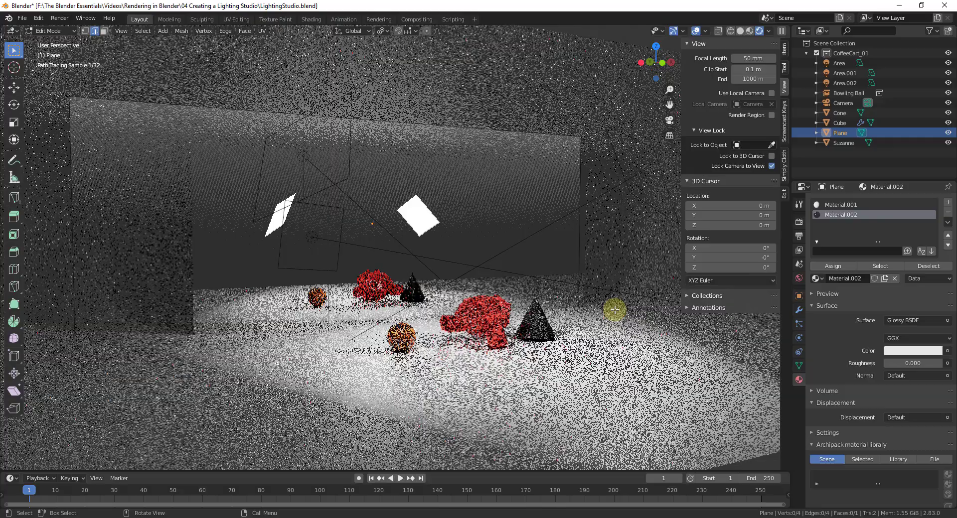
{"action": "scroll", "coordinate": [614, 310], "scroll_direction": "up", "scroll_amount": 5}
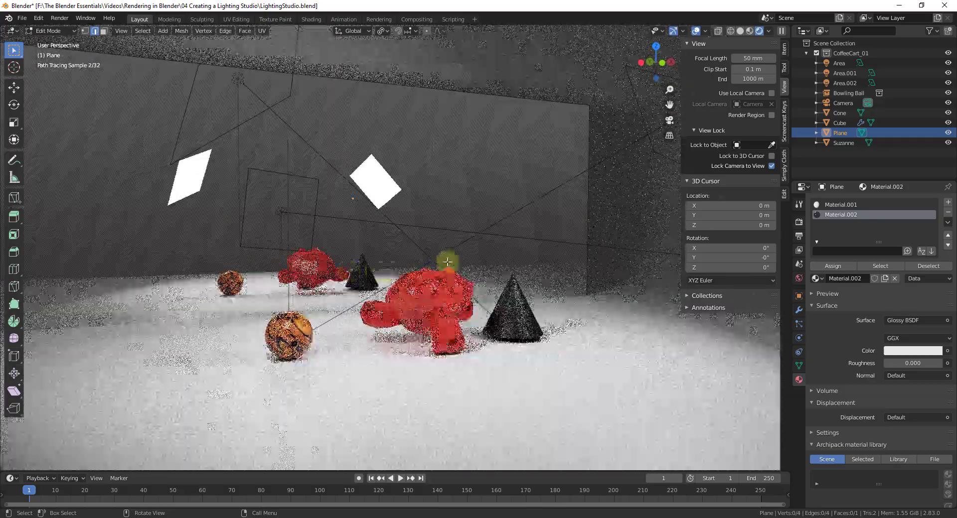
{"action": "scroll", "coordinate": [388, 234], "scroll_direction": "up", "scroll_amount": 2}
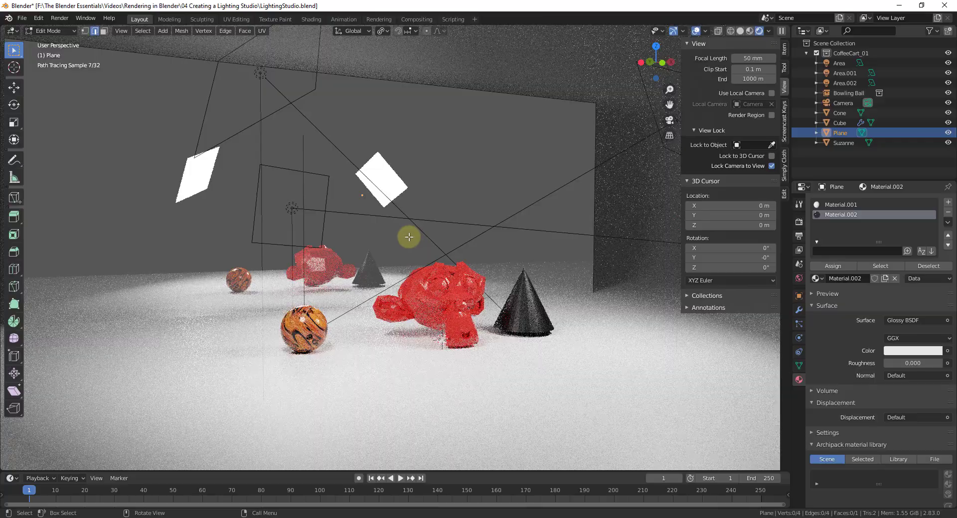
Step: Render a Cycles image from the camera view and zoom out in the render window
{"action": "key", "text": "KP_0"}
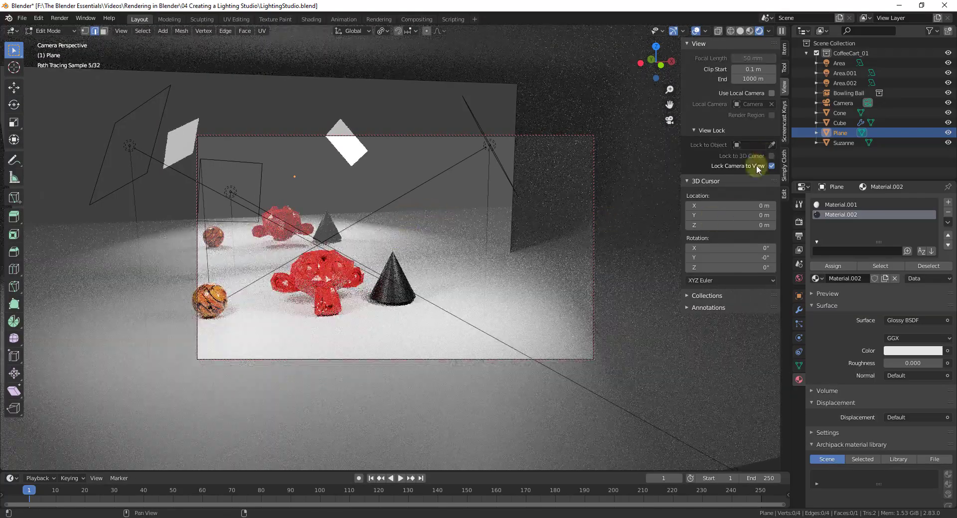
{"action": "middle_click_drag", "start_coordinate": [674, 185], "coordinate": [239, 134]}
{"action": "left_click", "coordinate": [59, 18]}
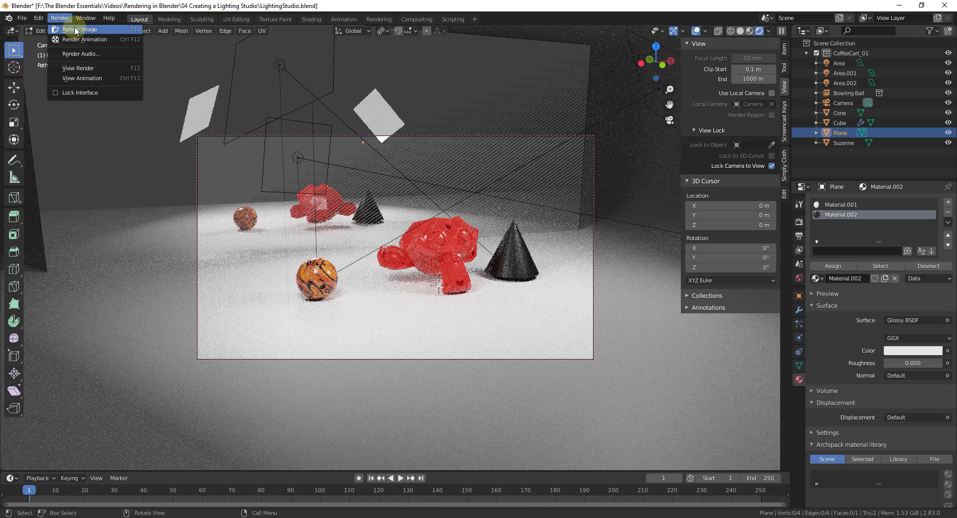
{"action": "left_click", "coordinate": [75, 29]}
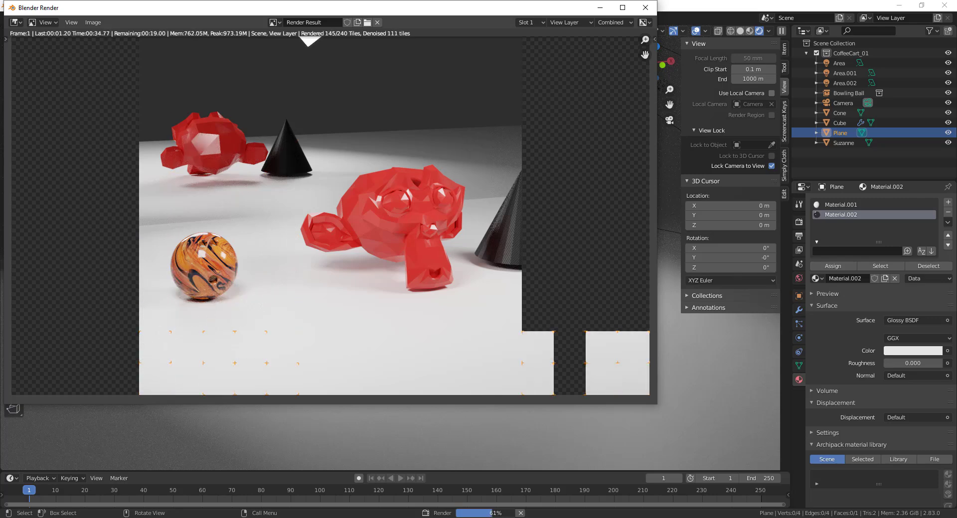
{"action": "scroll", "coordinate": [421, 234], "scroll_direction": "down", "scroll_amount": 1}
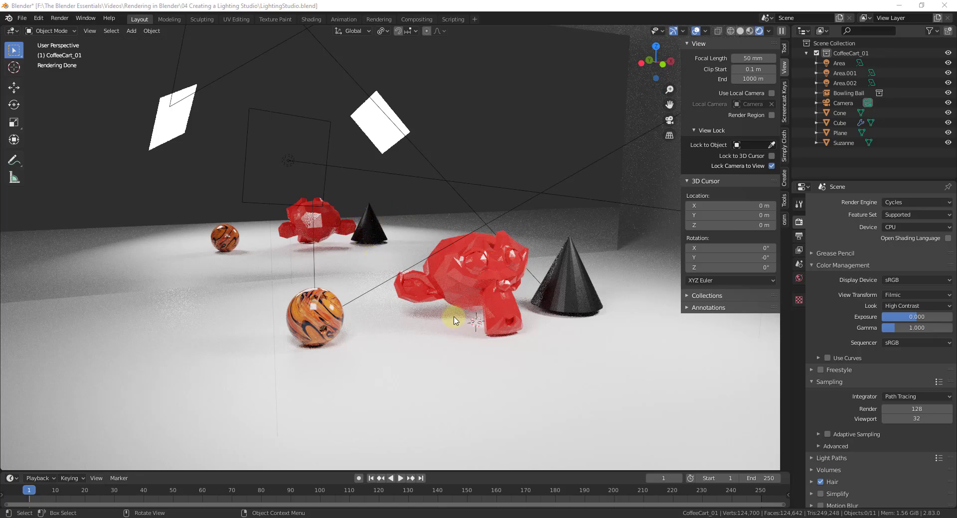
Step: Change the render engine from Cycles back to Eevee
{"action": "middle_click_drag", "start_coordinate": [547, 225], "coordinate": [515, 239]}
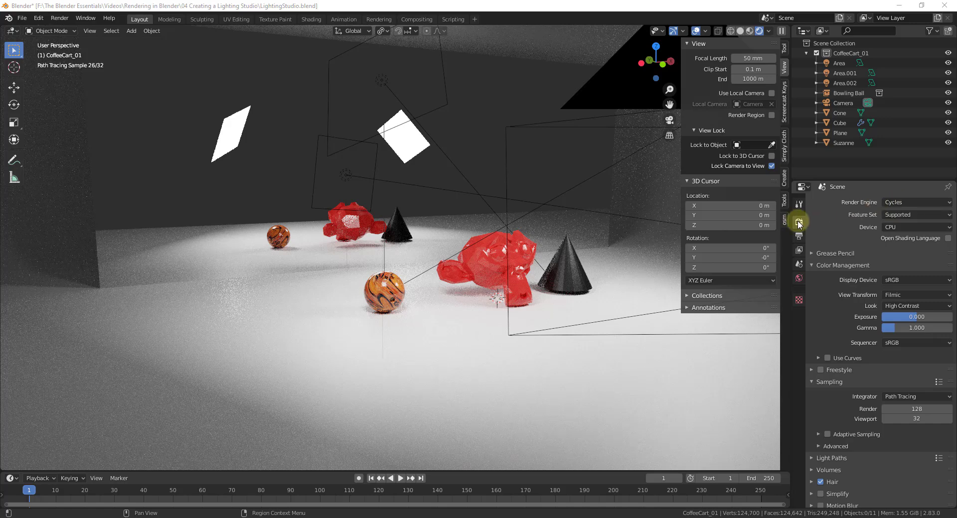
{"action": "left_click", "coordinate": [896, 203]}
{"action": "left_click", "coordinate": [896, 215]}
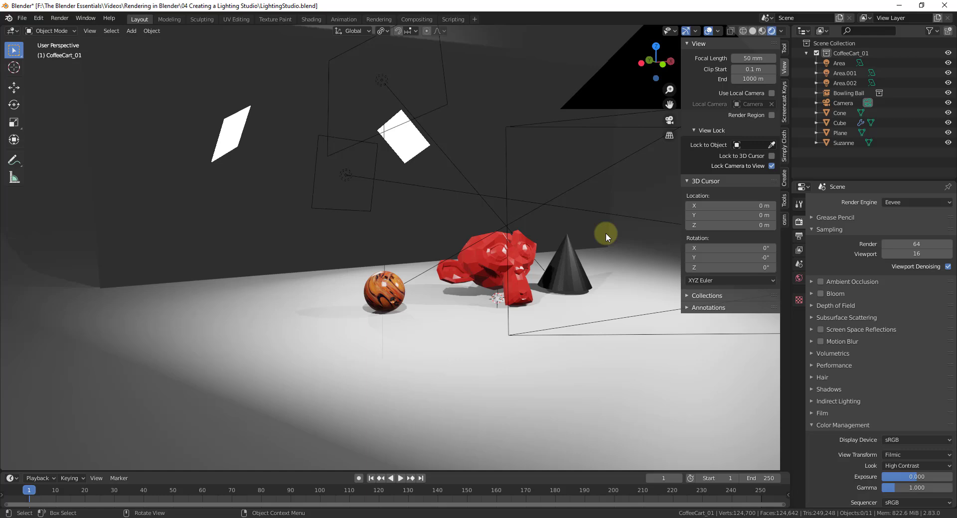
Step: Hide the sidebar and add a Reflection Plane light probe from the Shift+A menu
{"action": "key", "text": "n"}
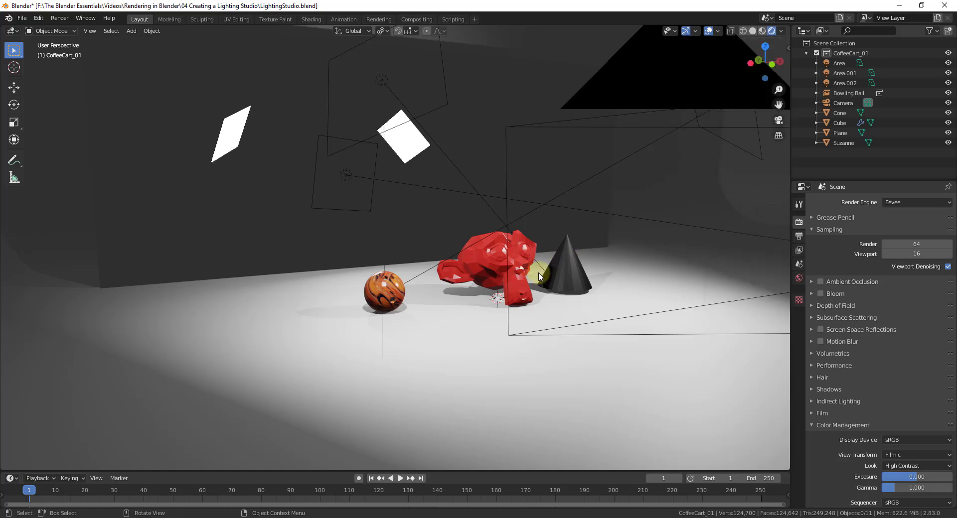
{"action": "scroll", "coordinate": [539, 276], "scroll_direction": "down", "scroll_amount": 4}
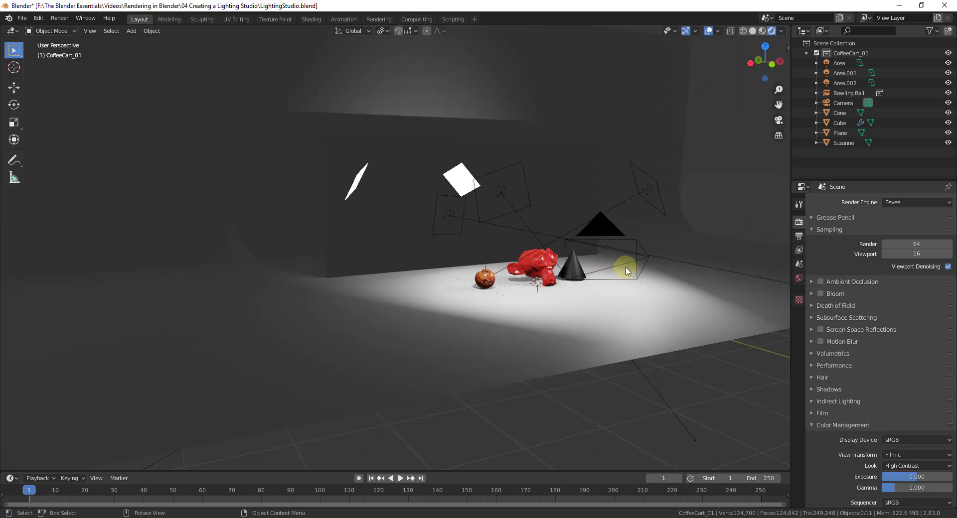
{"action": "mouse_move", "coordinate": [626, 267]}
{"action": "middle_mouse_down"}
{"action": "mouse_move", "coordinate": [618, 308]}
{"action": "mouse_move", "coordinate": [620, 284]}
{"action": "middle_mouse_up"}
{"action": "key", "text": "shift+a"}
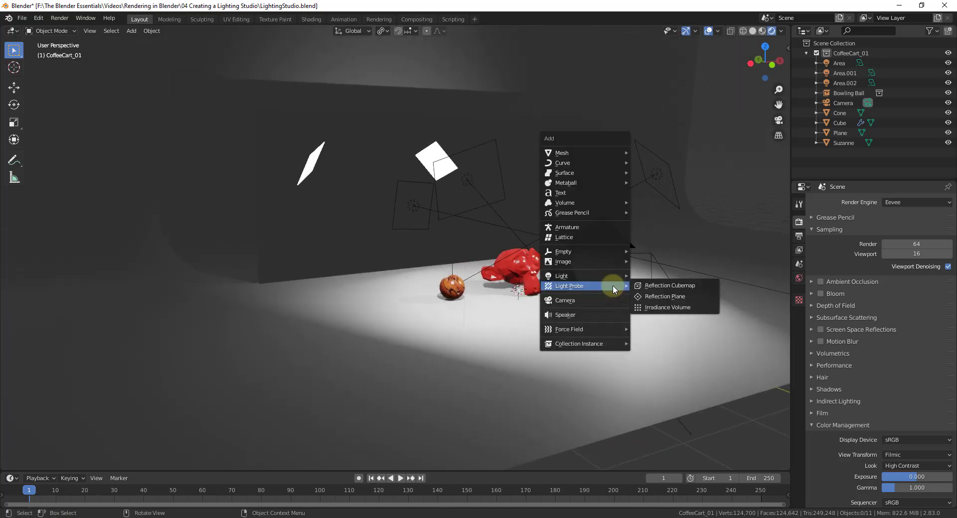
{"action": "mouse_move", "coordinate": [581, 286]}
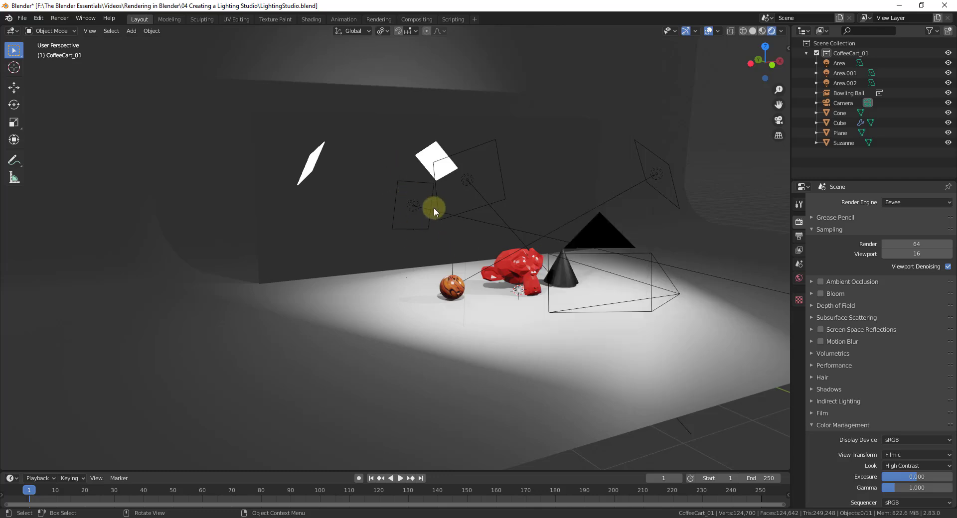
{"action": "key", "text": "shift+a"}
{"action": "mouse_move", "coordinate": [525, 250]}
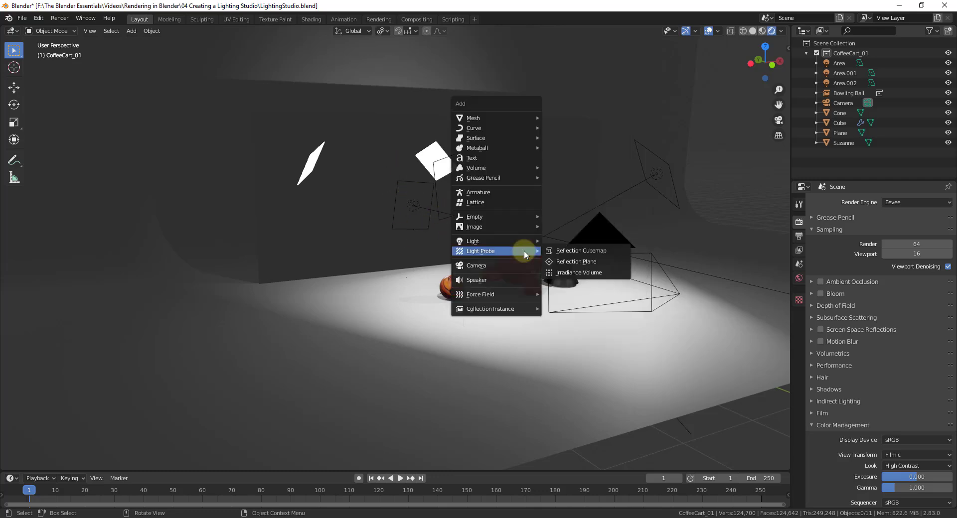
{"action": "left_click", "coordinate": [573, 262]}
Step: Move the Reflection Plane near the ball and rotate it 90° on X to stand upright
{"action": "scroll", "coordinate": [511, 287], "scroll_direction": "up", "scroll_amount": 1}
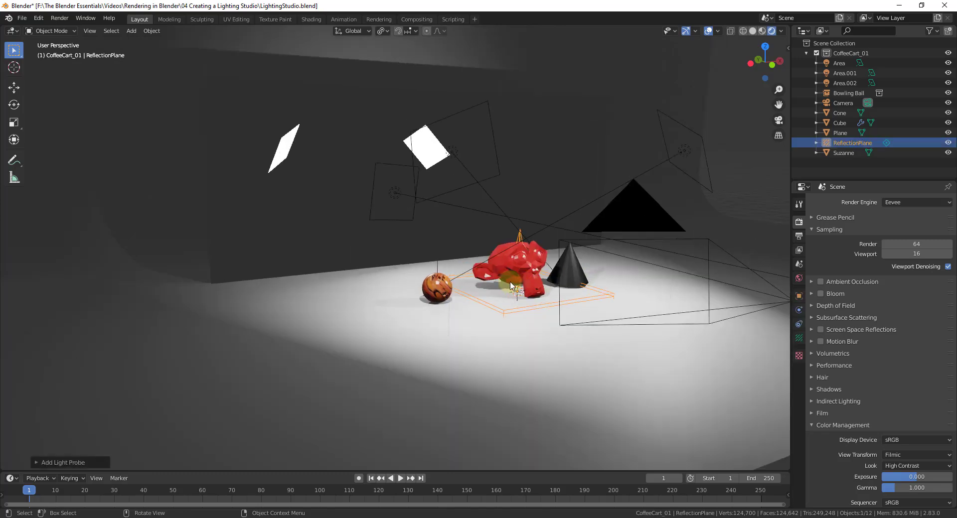
{"action": "middle_click_drag", "start_coordinate": [511, 287], "coordinate": [548, 293]}
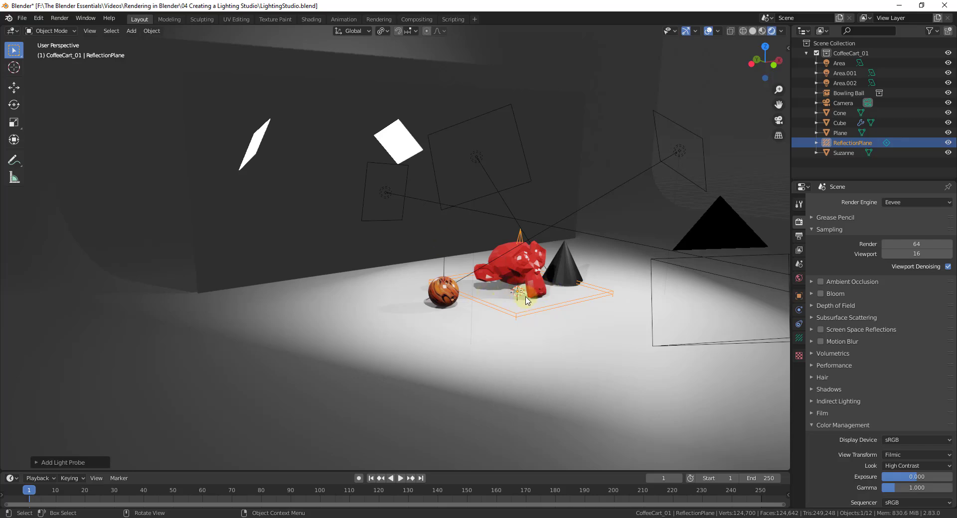
{"action": "key", "text": "g"}
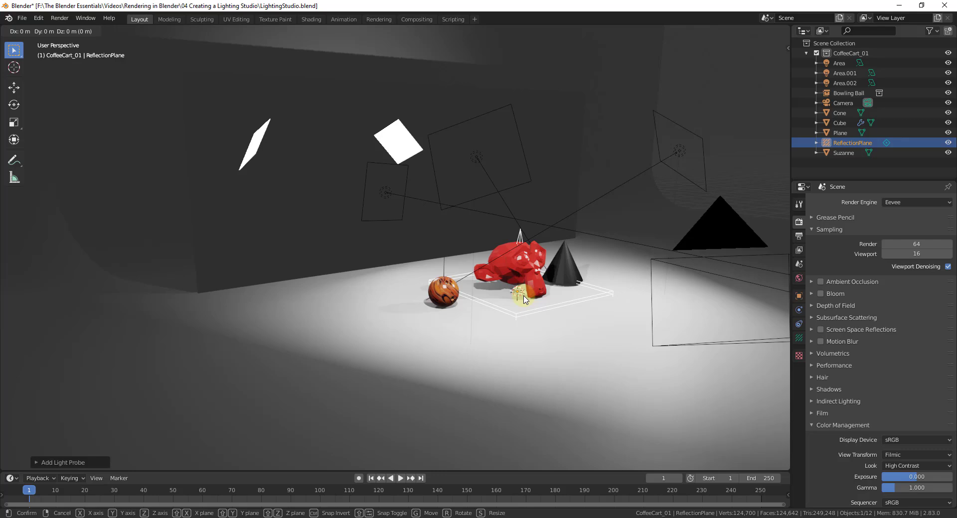
{"action": "left_click", "coordinate": [447, 261]}
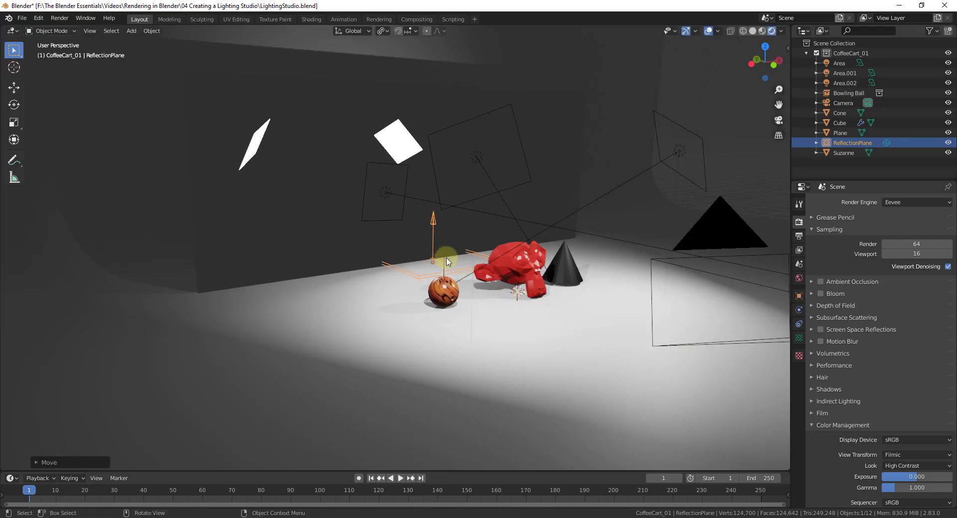
{"action": "key", "text": "r"}
{"action": "key", "text": "y"}
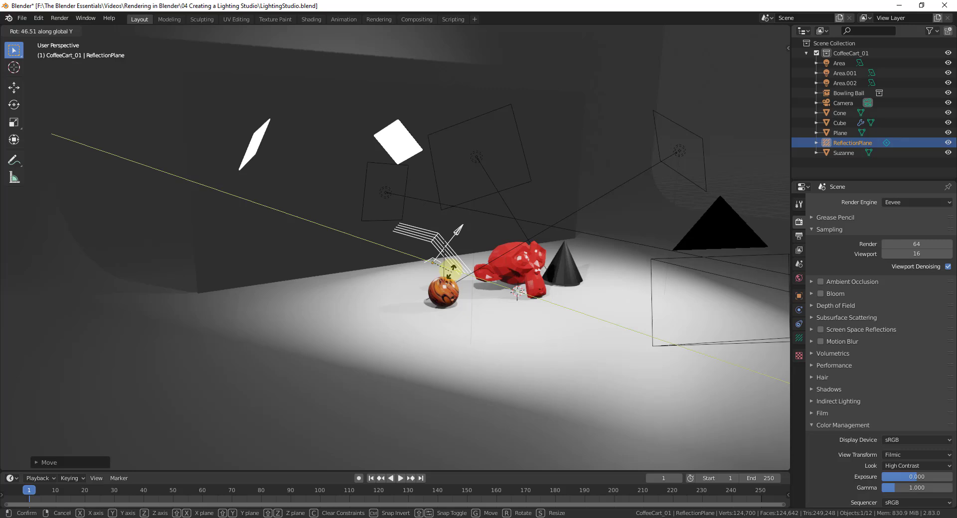
{"action": "key", "text": "x"}
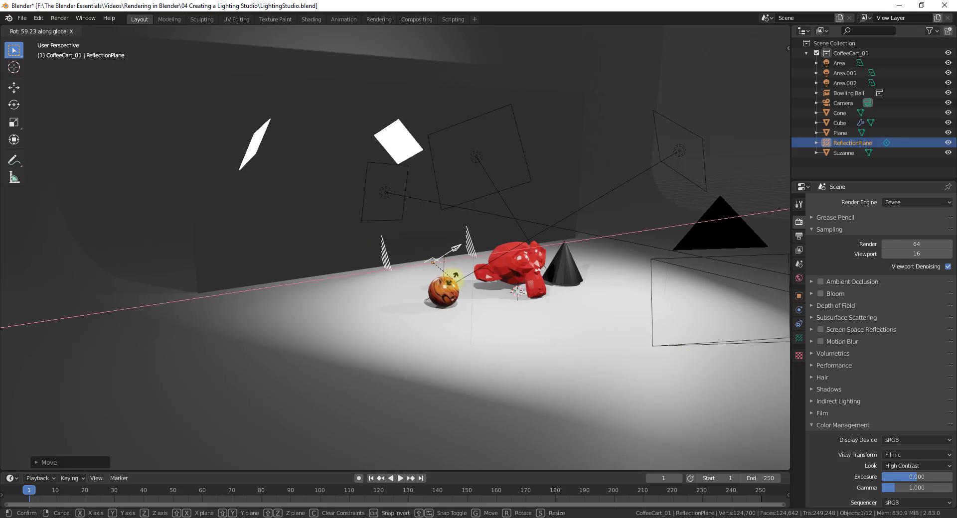
{"action": "type", "text": "90"}
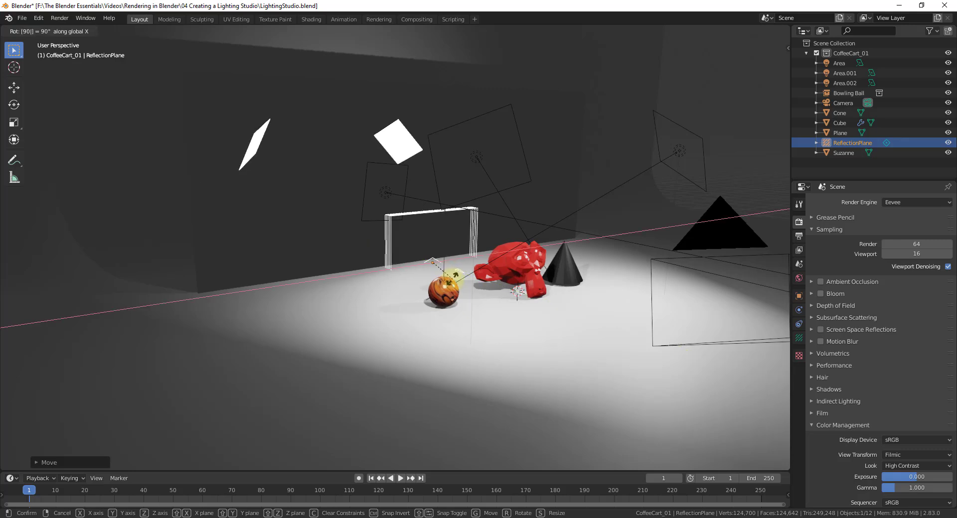
{"action": "key", "text": "Return"}
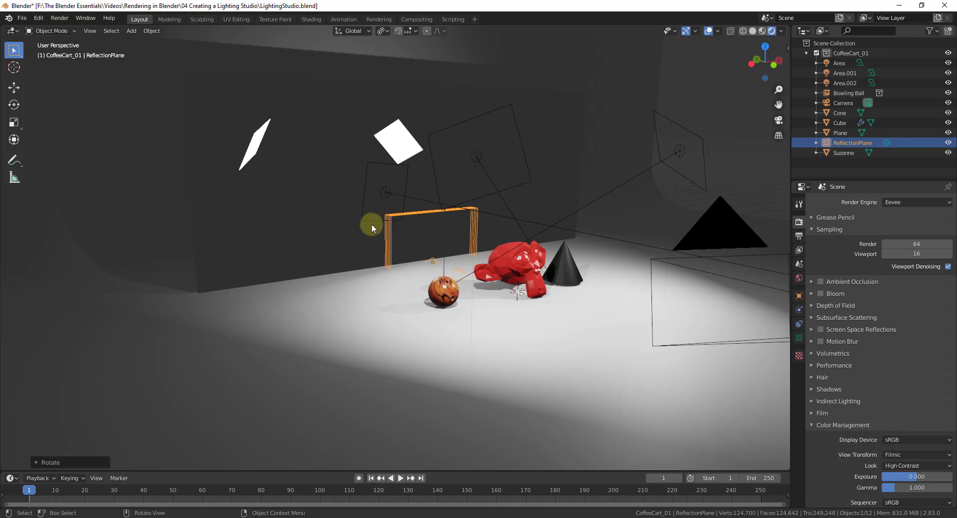
Step: Slide the Reflection Plane along Y until it sits against the back wall
{"action": "middle_click_drag", "start_coordinate": [372, 223], "coordinate": [498, 242]}
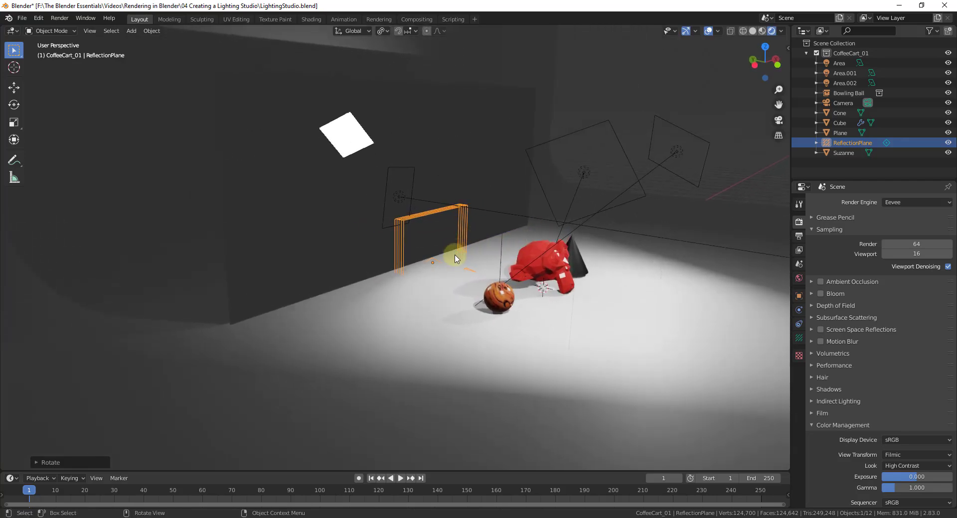
{"action": "key", "text": "g"}
{"action": "key", "text": "y"}
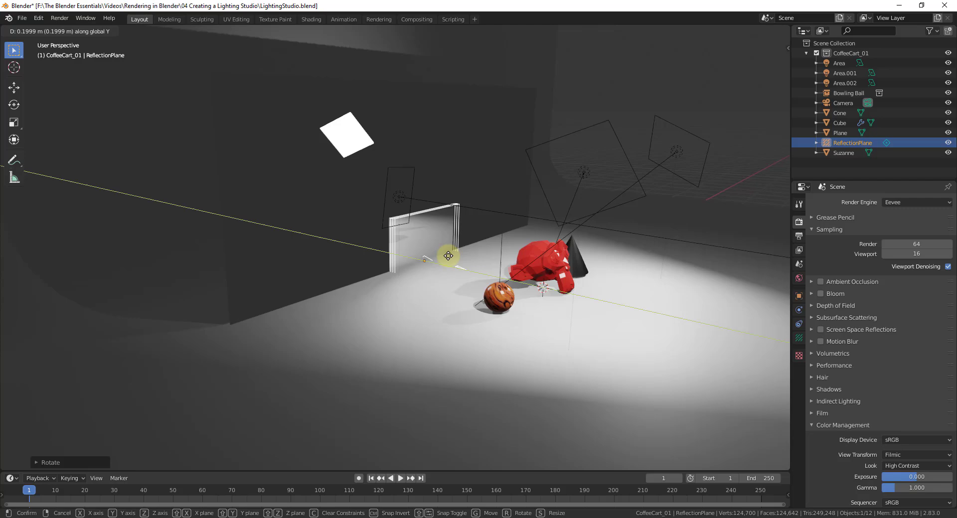
{"action": "left_click", "coordinate": [448, 257]}
{"action": "mouse_move", "coordinate": [448, 256]}
{"action": "middle_mouse_down"}
{"action": "mouse_move", "coordinate": [448, 222]}
{"action": "mouse_move", "coordinate": [379, 229]}
{"action": "mouse_move", "coordinate": [434, 252]}
{"action": "middle_mouse_up"}
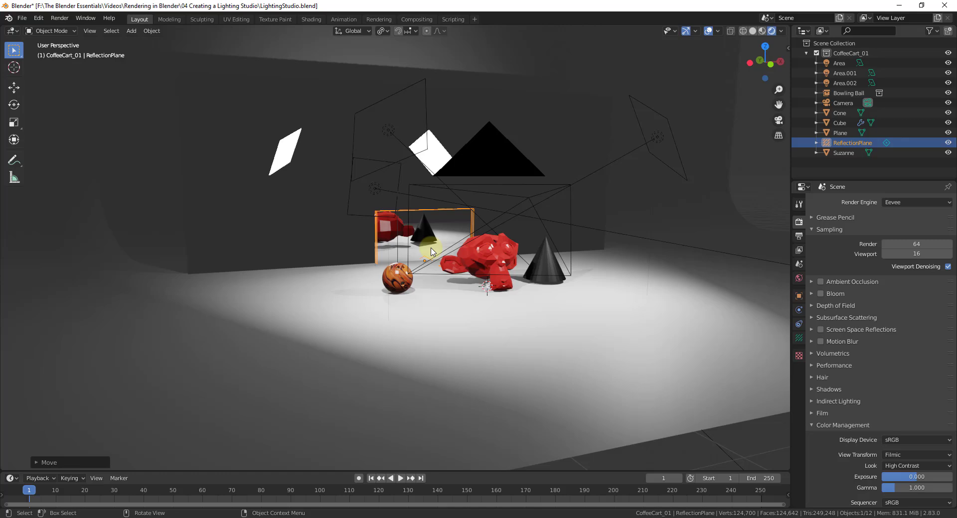
Step: Raise the Reflection Plane, enlarge it uniformly, then stretch it about 1.45 times wider along X
{"action": "key", "text": "s"}
{"action": "key", "text": "z"}
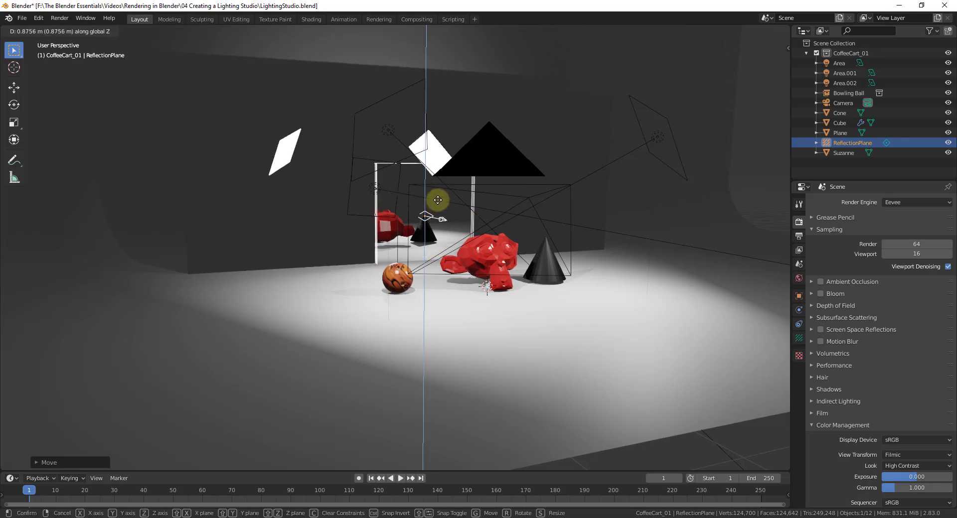
{"action": "left_click", "coordinate": [438, 198]}
{"action": "key", "text": "s"}
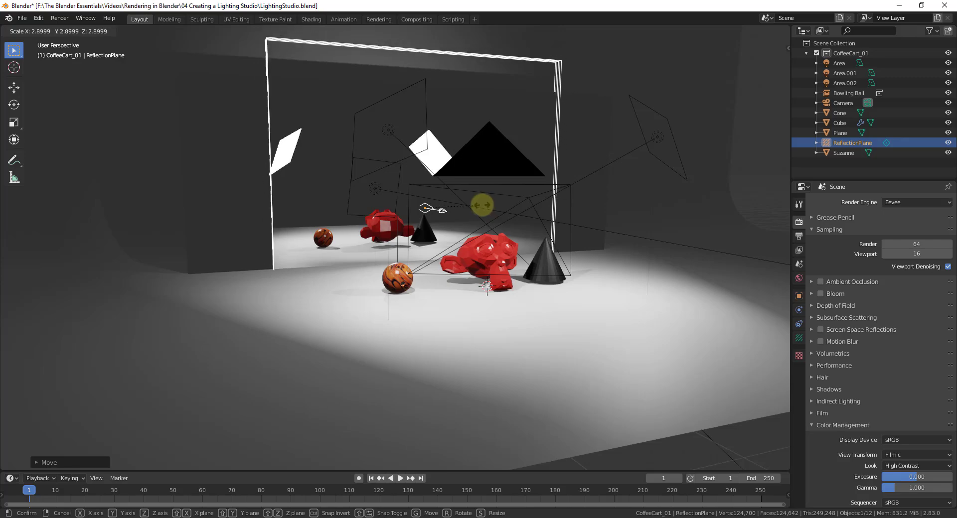
{"action": "left_click", "coordinate": [477, 204]}
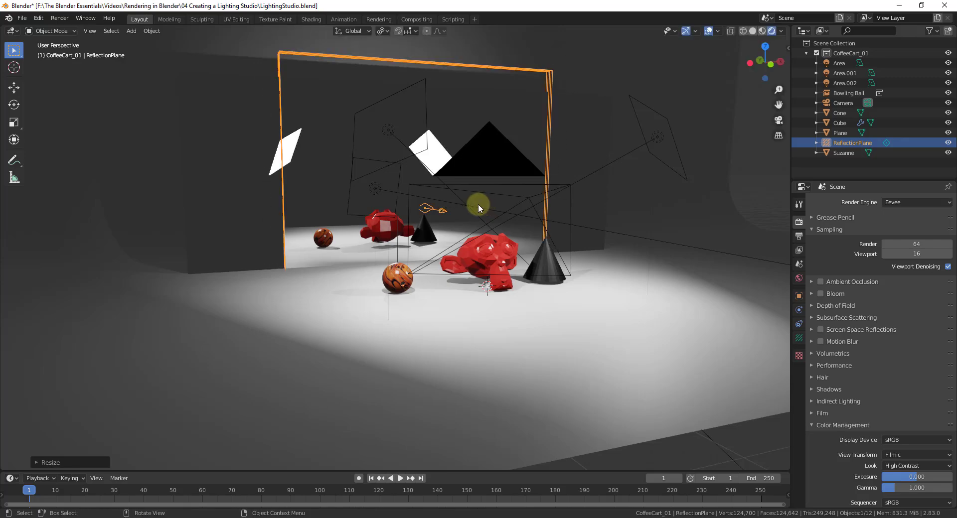
{"action": "key", "text": "s"}
{"action": "key", "text": "x"}
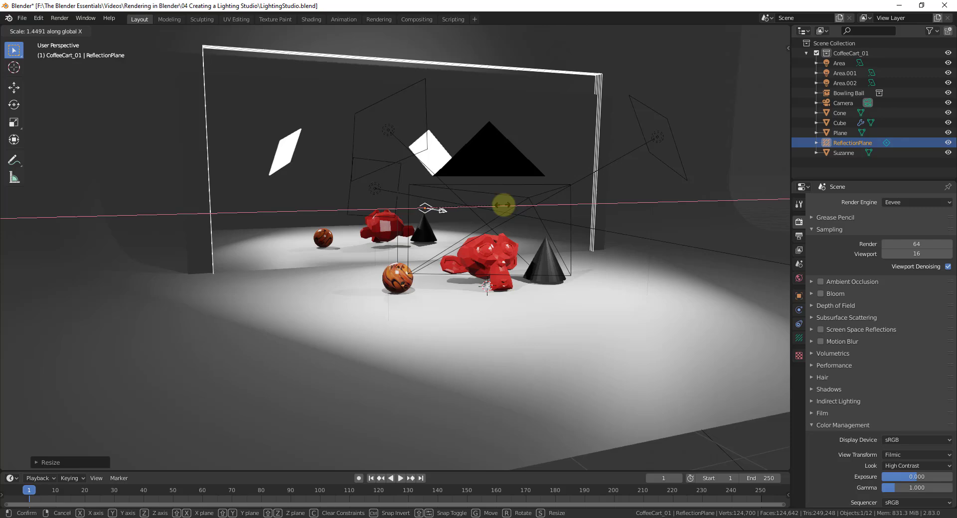
{"action": "left_click", "coordinate": [514, 205]}
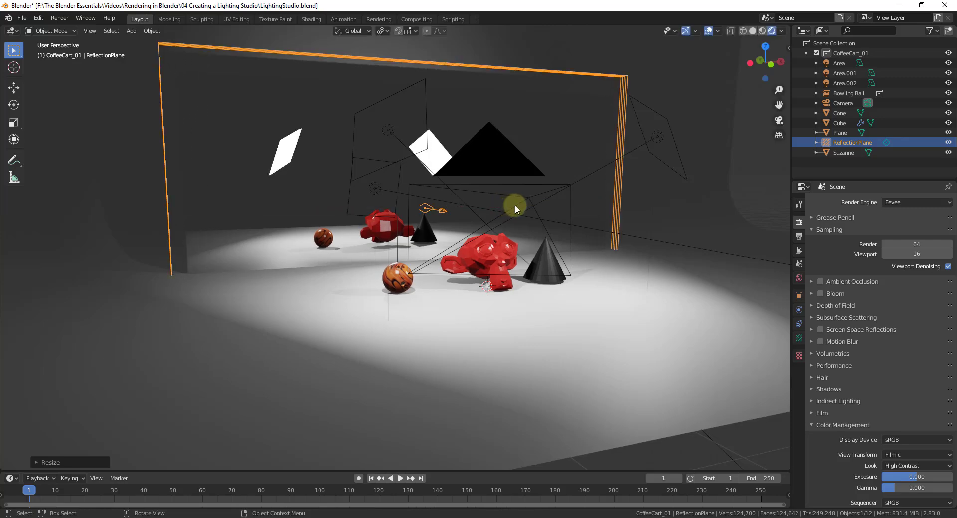
{"action": "mouse_move", "coordinate": [515, 205]}
{"action": "middle_mouse_down"}
{"action": "mouse_move", "coordinate": [494, 226]}
{"action": "mouse_move", "coordinate": [549, 237]}
{"action": "mouse_move", "coordinate": [484, 268]}
{"action": "mouse_move", "coordinate": [524, 239]}
{"action": "mouse_move", "coordinate": [538, 201]}
{"action": "mouse_move", "coordinate": [501, 207]}
{"action": "middle_mouse_up"}
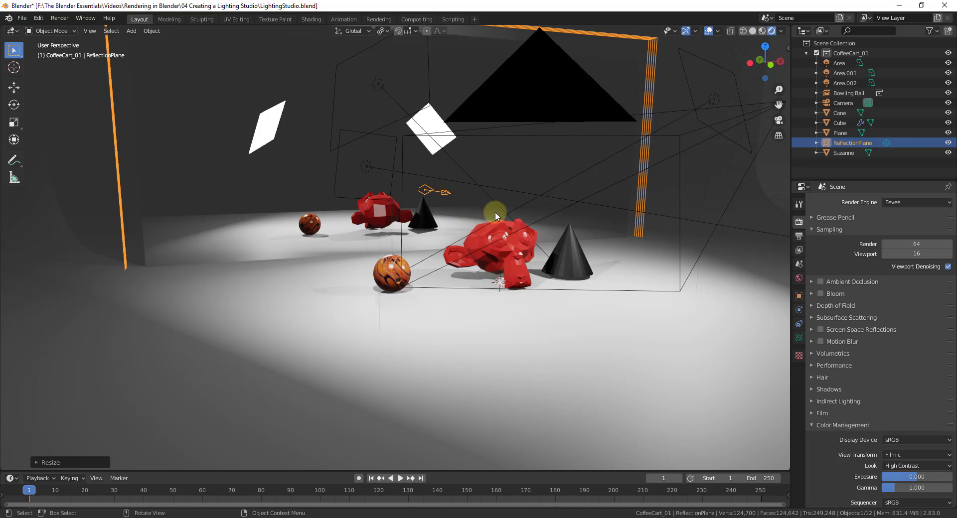
Step: Render an Eevee image from the scene camera view
{"action": "key", "text": "KP_0"}
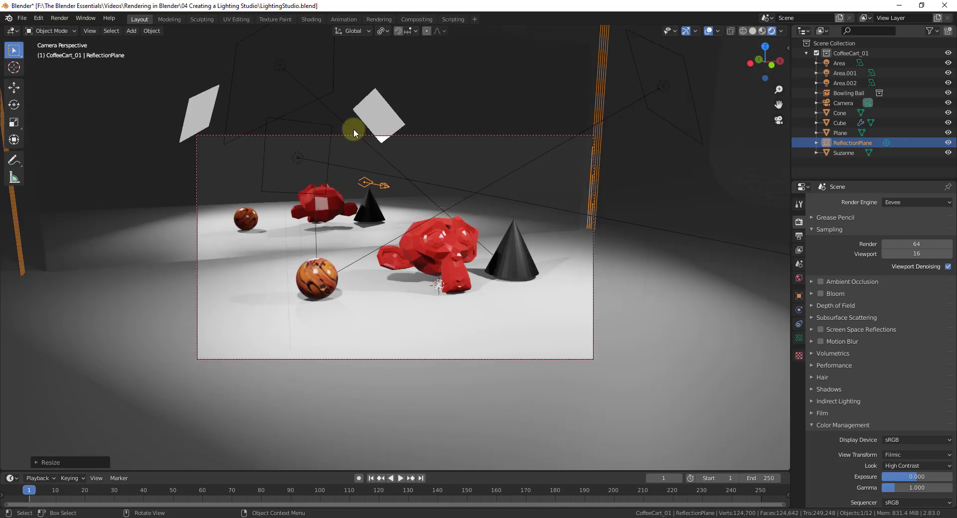
{"action": "left_click", "coordinate": [60, 18]}
{"action": "left_click", "coordinate": [72, 28]}
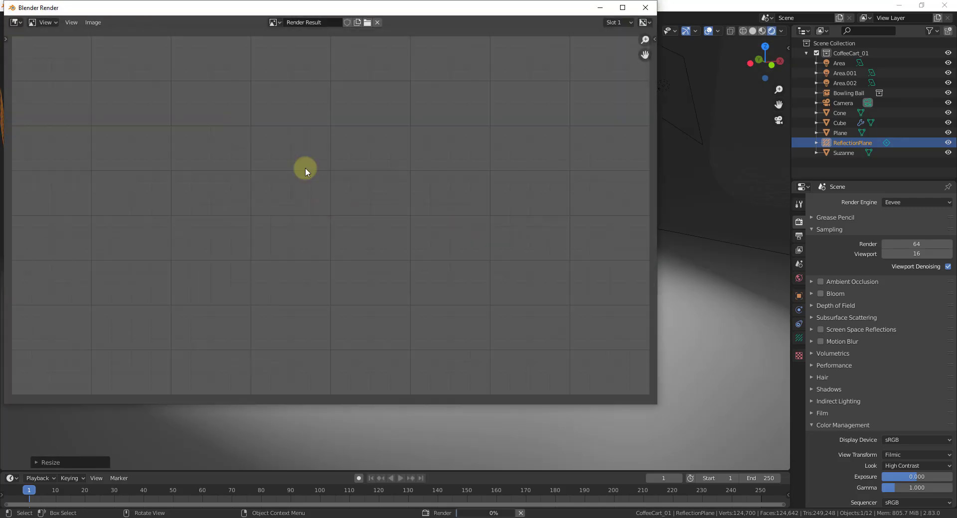